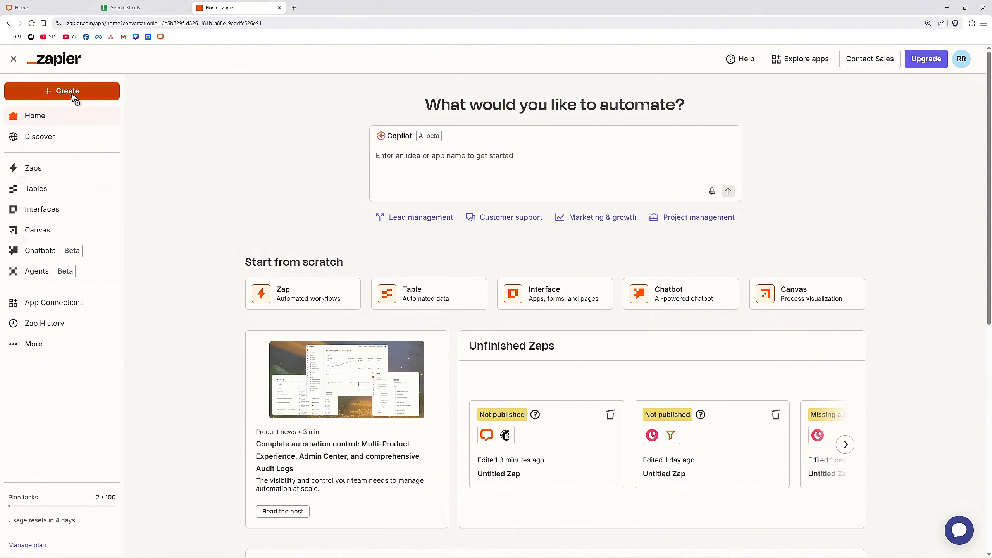
- Create a new Zap and choose LiveChat as its trigger app
{"action": "left_click", "coordinate": [68, 93]}
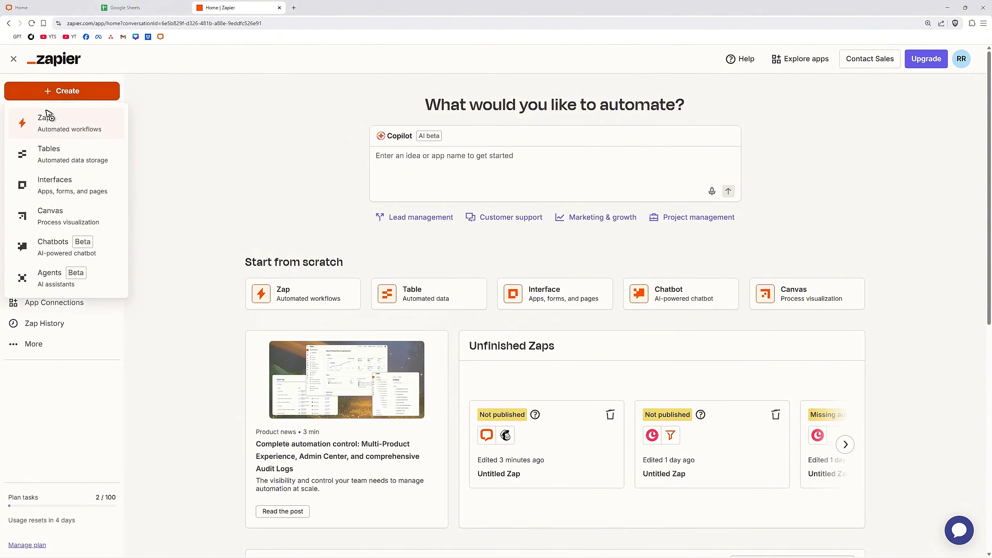
{"action": "left_click", "coordinate": [60, 129]}
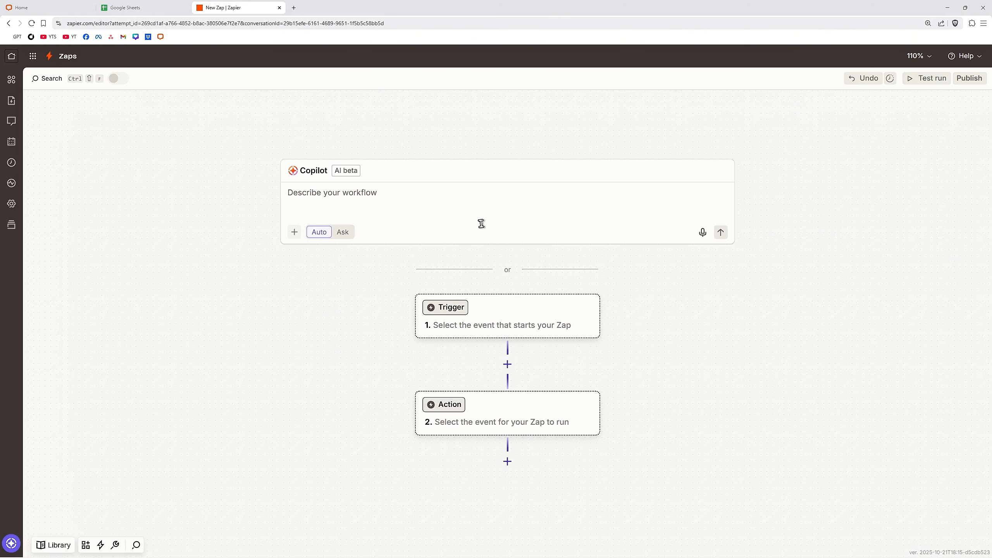
{"action": "left_click", "coordinate": [448, 308]}
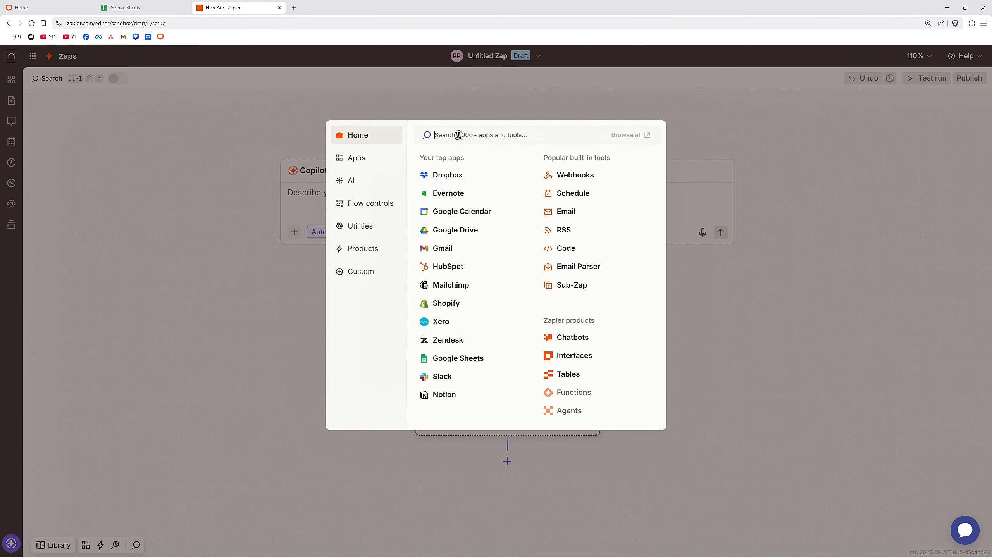
{"action": "type", "text": "ivecha"}
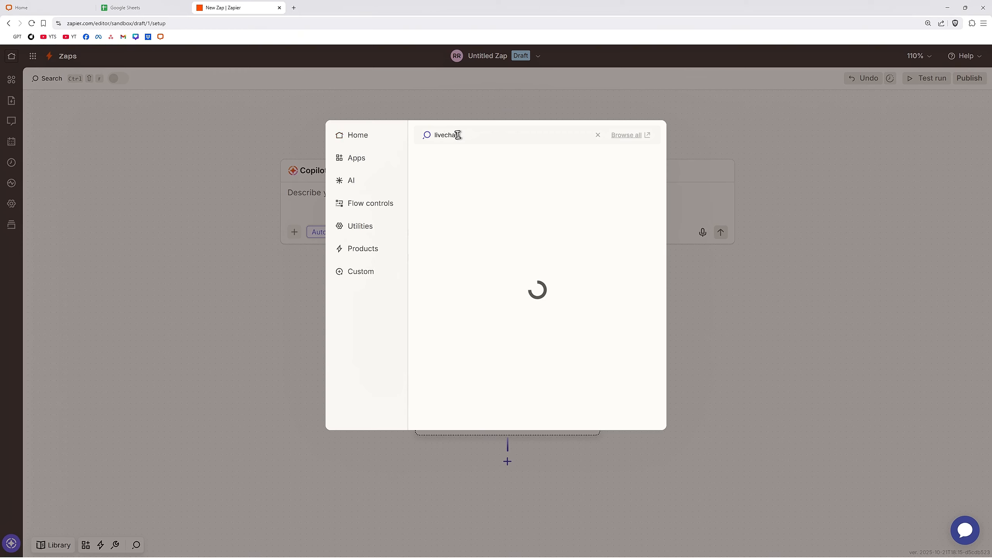
{"action": "type", "text": "t"}
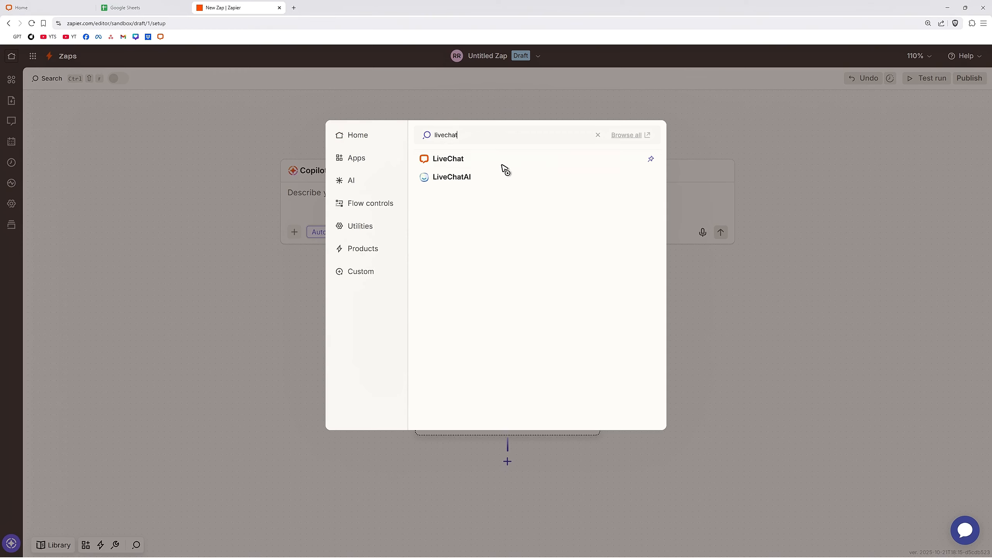
{"action": "left_click", "coordinate": [445, 161]}
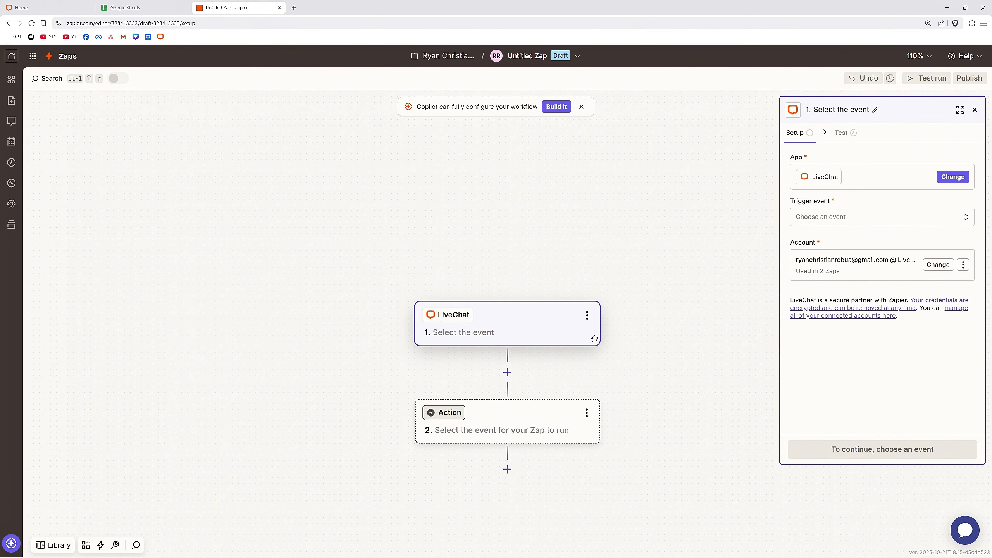
- Set the trigger event to New Chat, test the trigger and continue with the Chat A record
{"action": "left_click", "coordinate": [831, 218]}
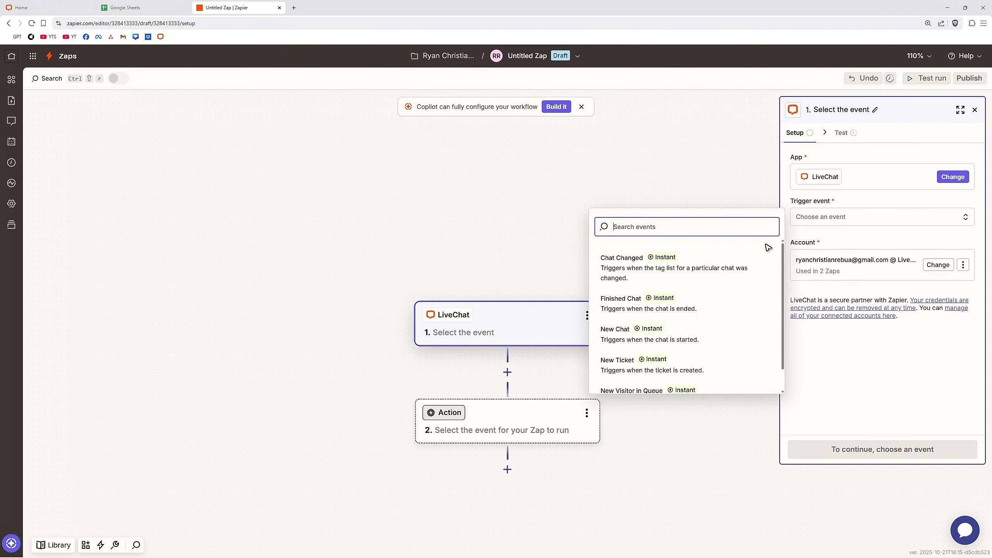
{"action": "scroll", "coordinate": [719, 272], "scroll_direction": "down", "scroll_amount": 1}
{"action": "left_click", "coordinate": [684, 315]}
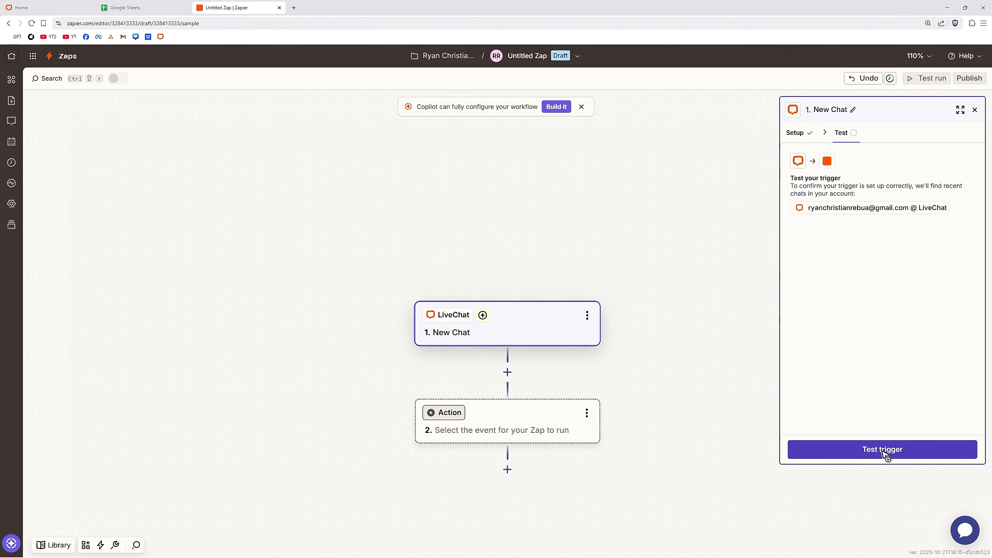
{"action": "left_click", "coordinate": [885, 456]}
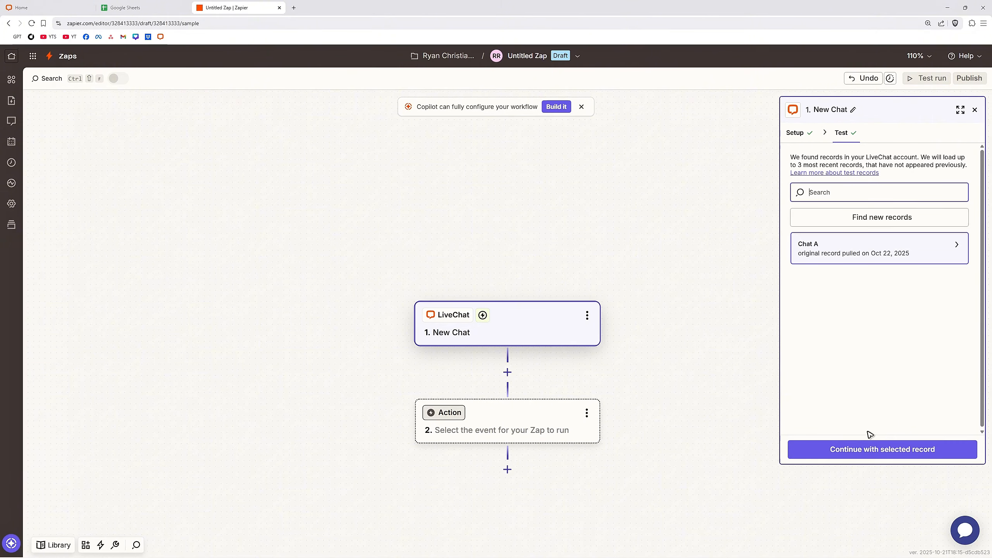
{"action": "left_click", "coordinate": [867, 449]}
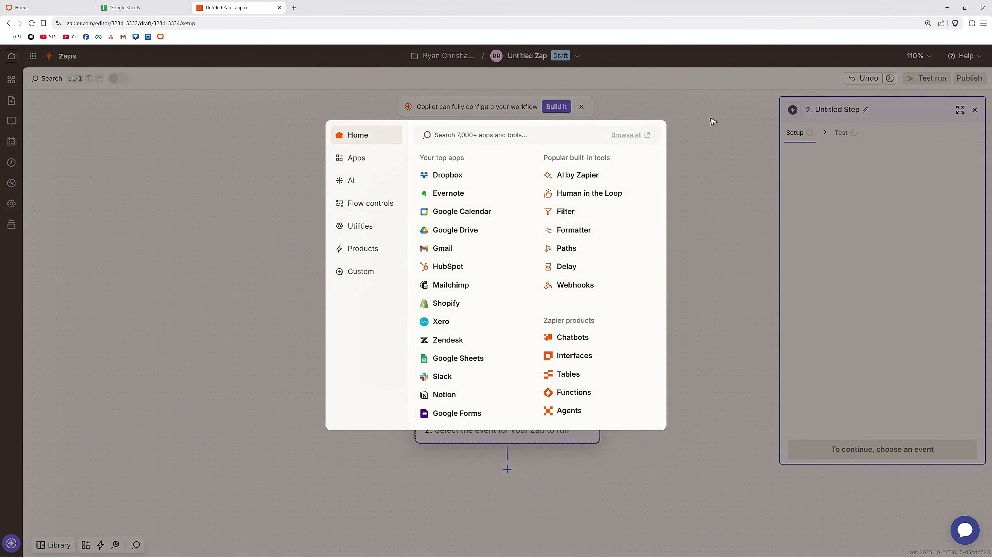
- Choose Google Sheets as the app for the Zap's action
{"action": "left_click", "coordinate": [712, 121]}
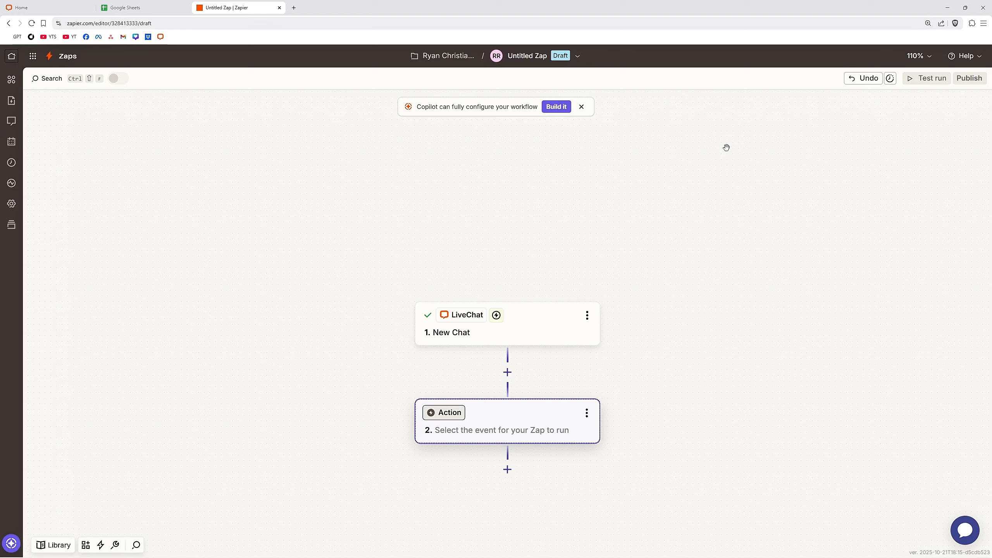
{"action": "left_click", "coordinate": [456, 414]}
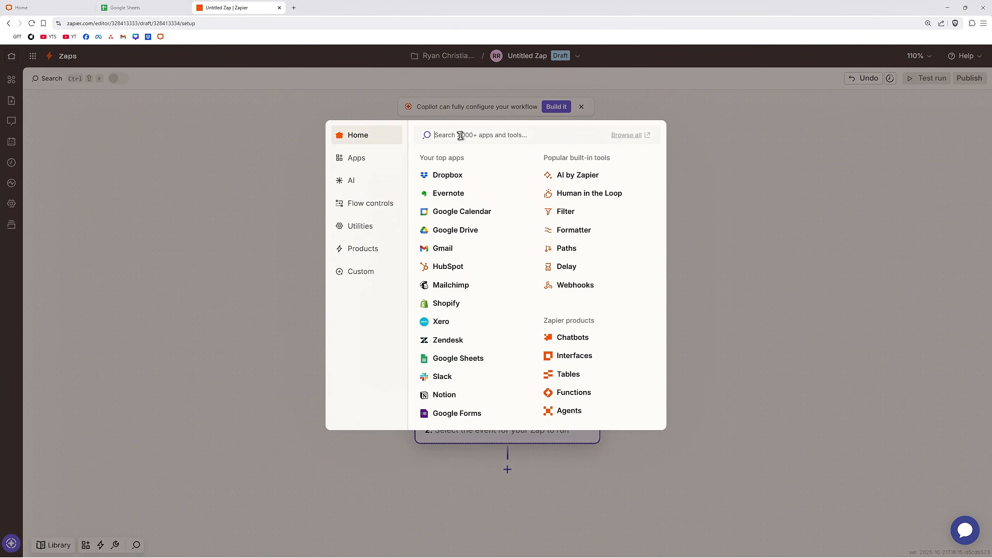
{"action": "type", "text": "google sheet"}
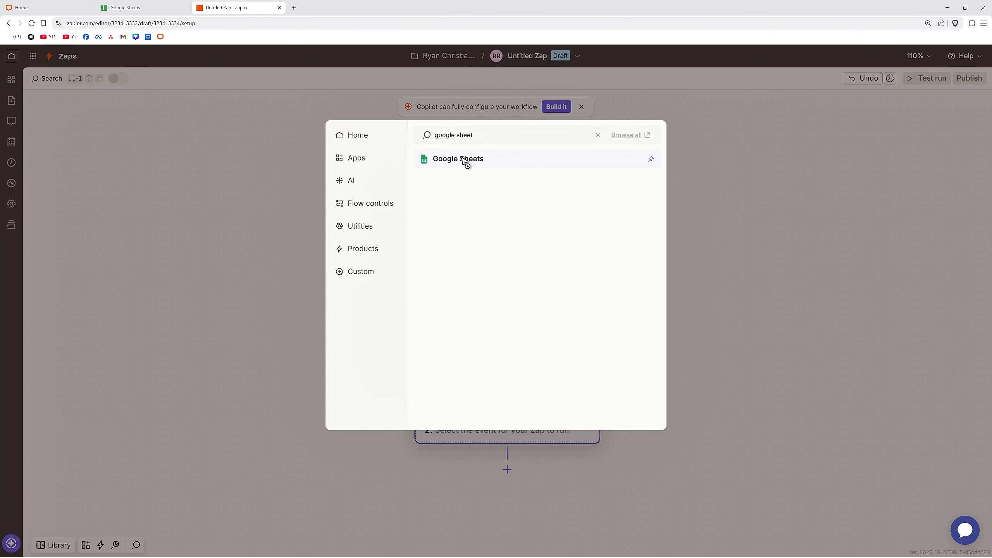
{"action": "left_click", "coordinate": [465, 160]}
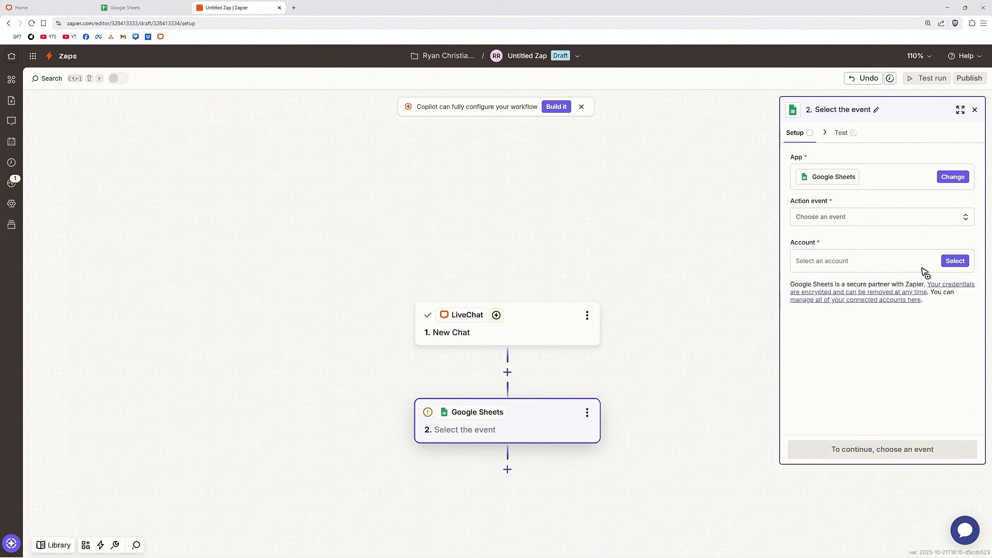
- Select the connected Google Sheets account for the action and open the list of action events at the Create Spreadsheet Row entry
{"action": "left_click", "coordinate": [960, 263]}
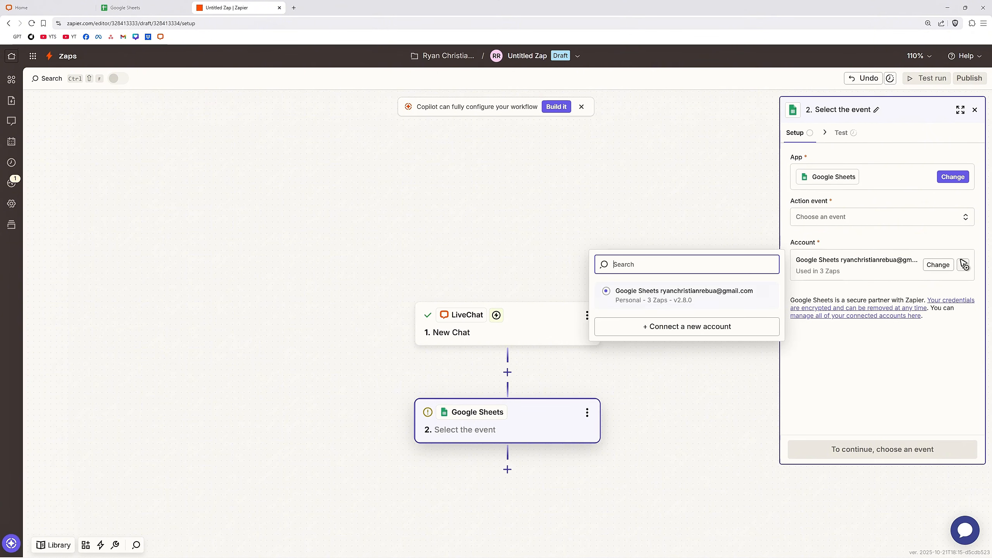
{"action": "left_click", "coordinate": [659, 301]}
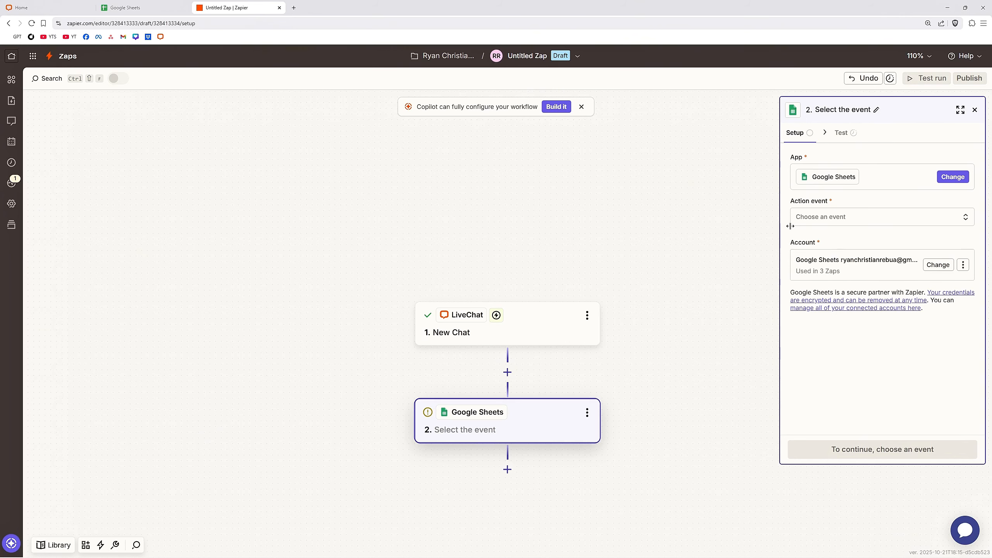
{"action": "left_click", "coordinate": [827, 218]}
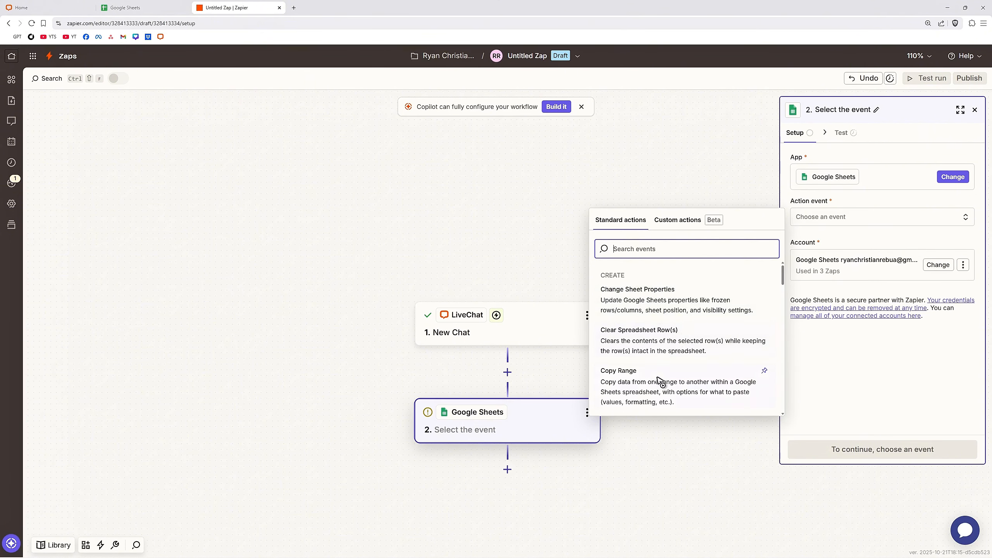
{"action": "scroll", "coordinate": [660, 383], "scroll_direction": "down", "scroll_amount": 1}
{"action": "scroll", "coordinate": [660, 383], "scroll_direction": "down", "scroll_amount": 3}
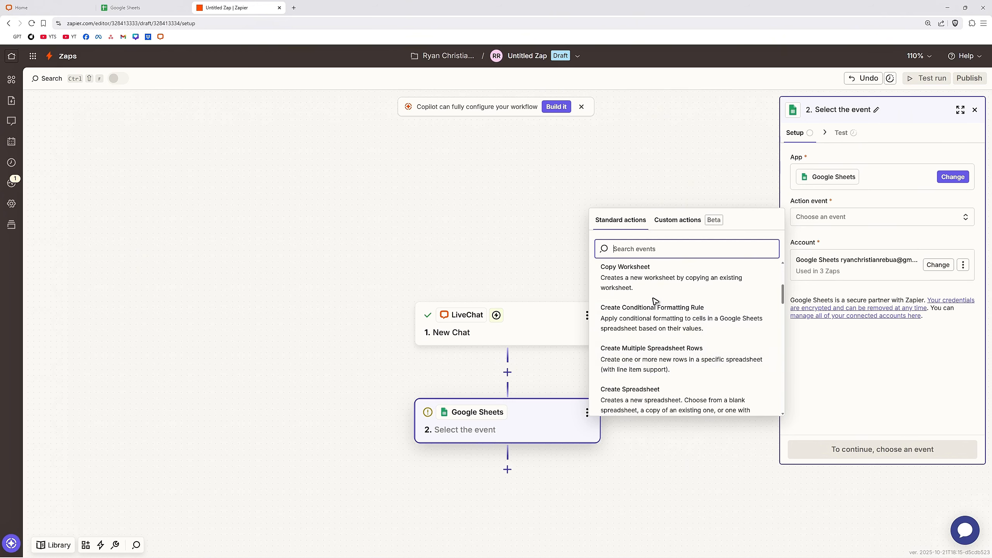
{"action": "scroll", "coordinate": [694, 352], "scroll_direction": "down", "scroll_amount": 2}
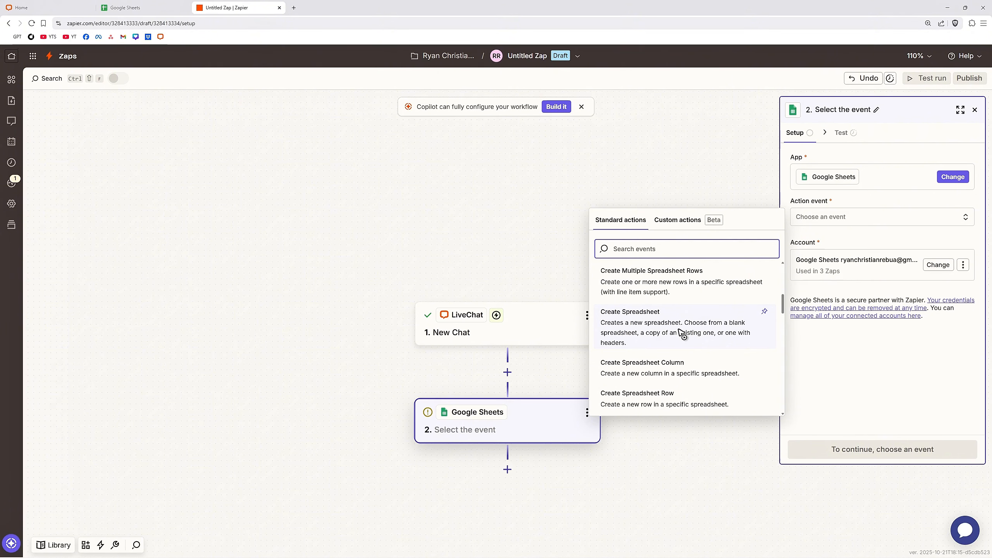
{"action": "scroll", "coordinate": [682, 334], "scroll_direction": "down", "scroll_amount": 1}
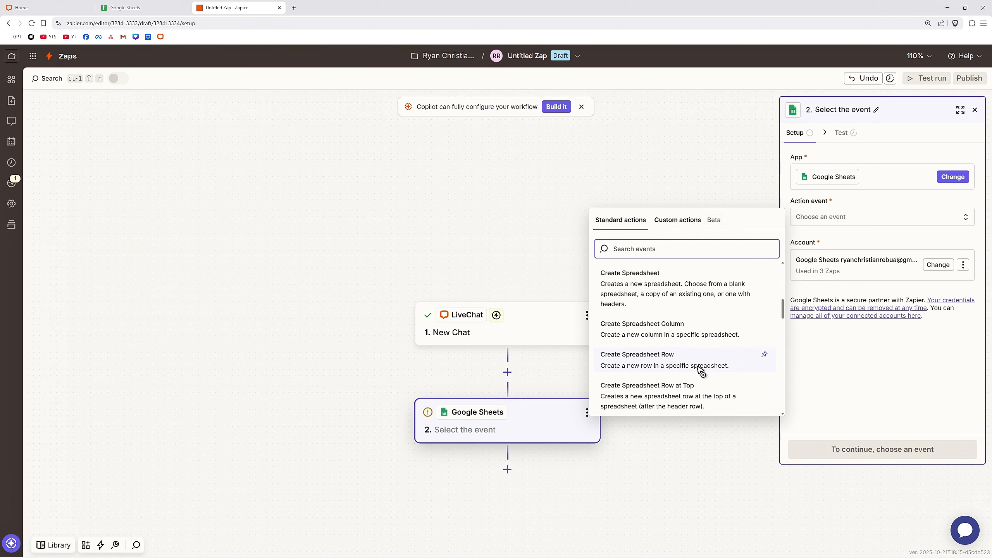
- Switch to Google Sheets, create a blank spreadsheet named LiveChat and return to the spreadsheet list
{"action": "left_click", "coordinate": [138, 8]}
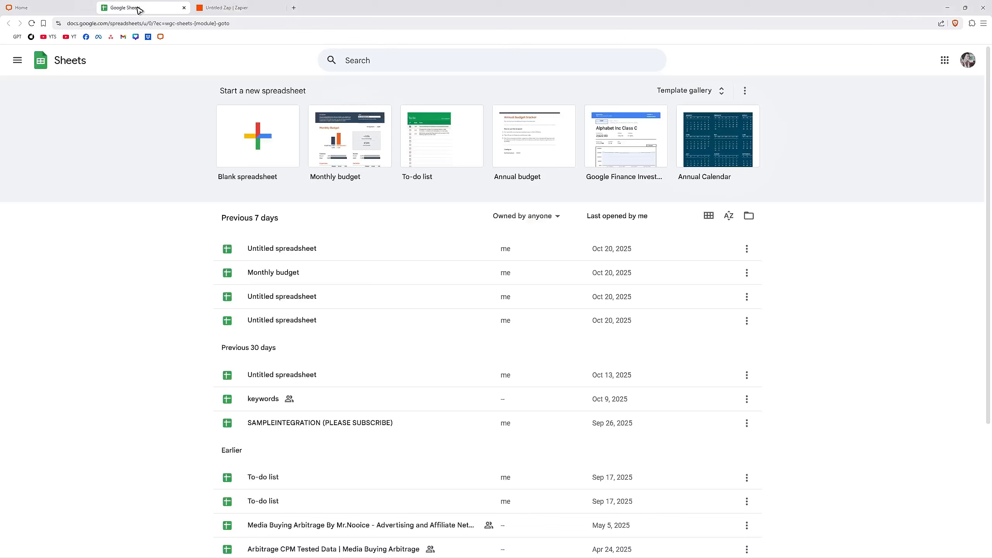
{"action": "left_click", "coordinate": [258, 136]}
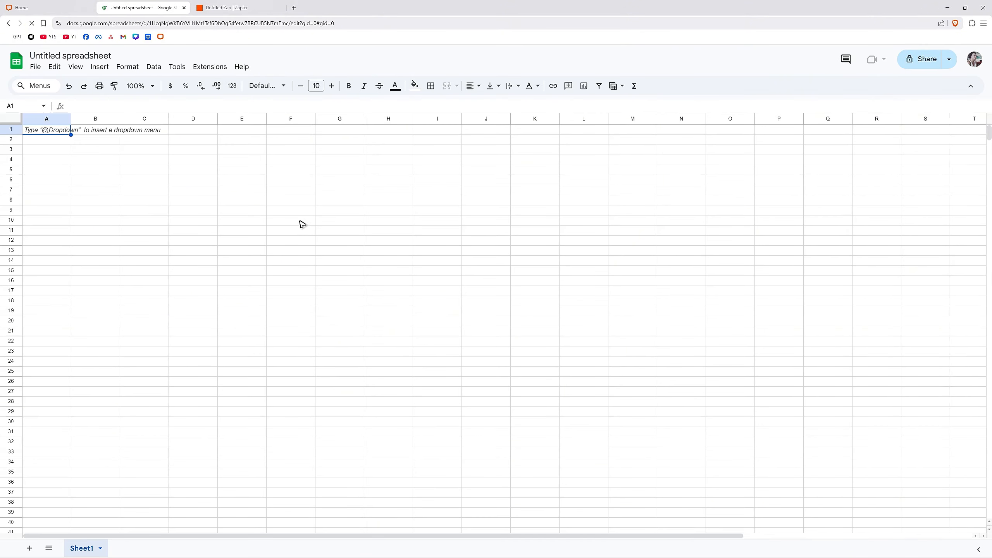
{"action": "left_click", "coordinate": [111, 55]}
{"action": "type", "text": "LiveChat"}
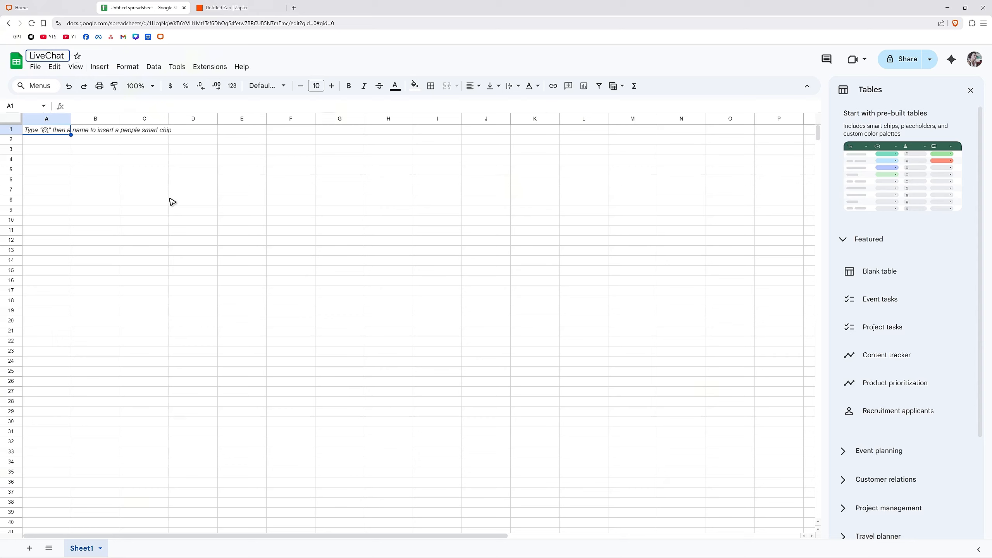
{"action": "left_click", "coordinate": [172, 202]}
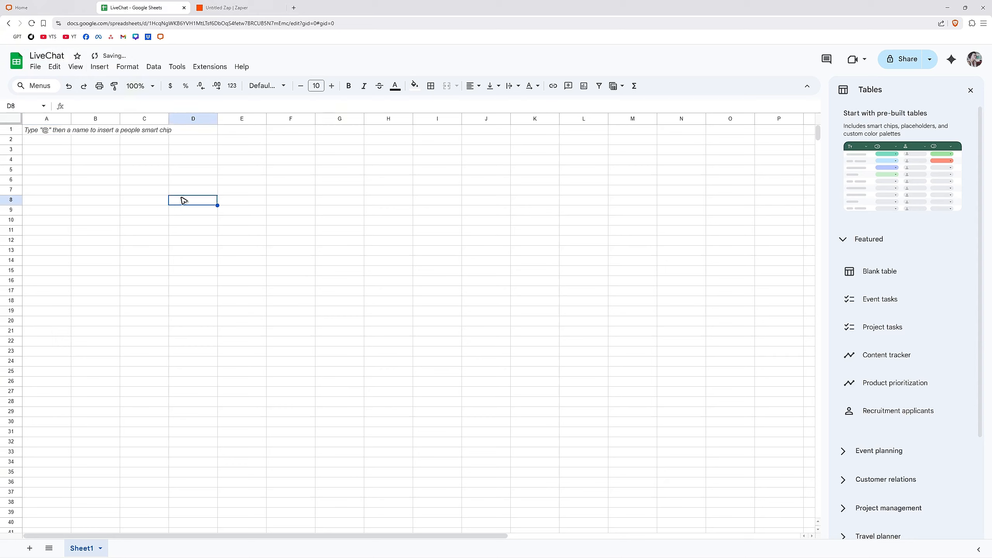
{"action": "key", "text": "Up"}
{"action": "key", "text": "Right"}
{"action": "key", "text": "Right"}
{"action": "left_click", "coordinate": [9, 25]}
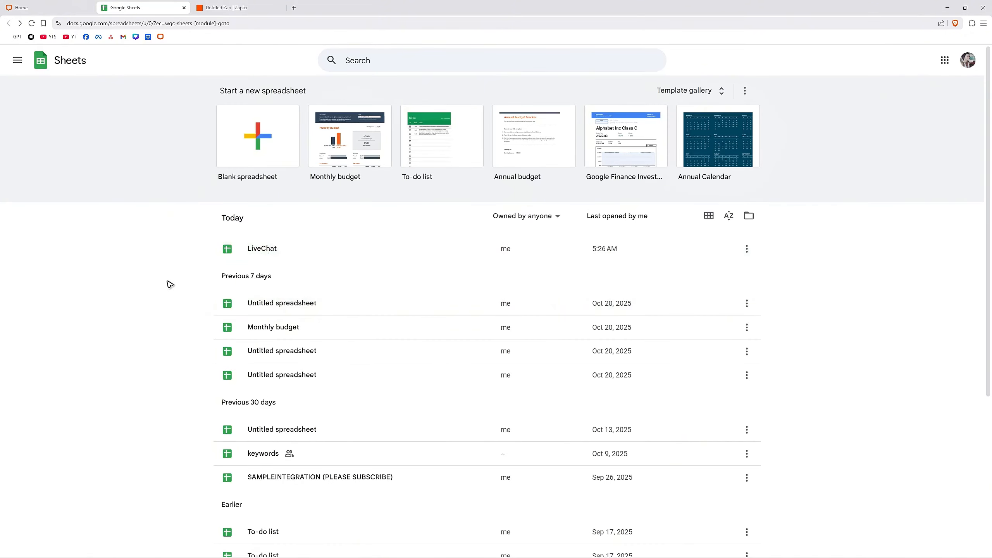
- Switch back to Zapier, set the action event to Create Spreadsheet Row and continue to its configuration
{"action": "left_click", "coordinate": [230, 7]}
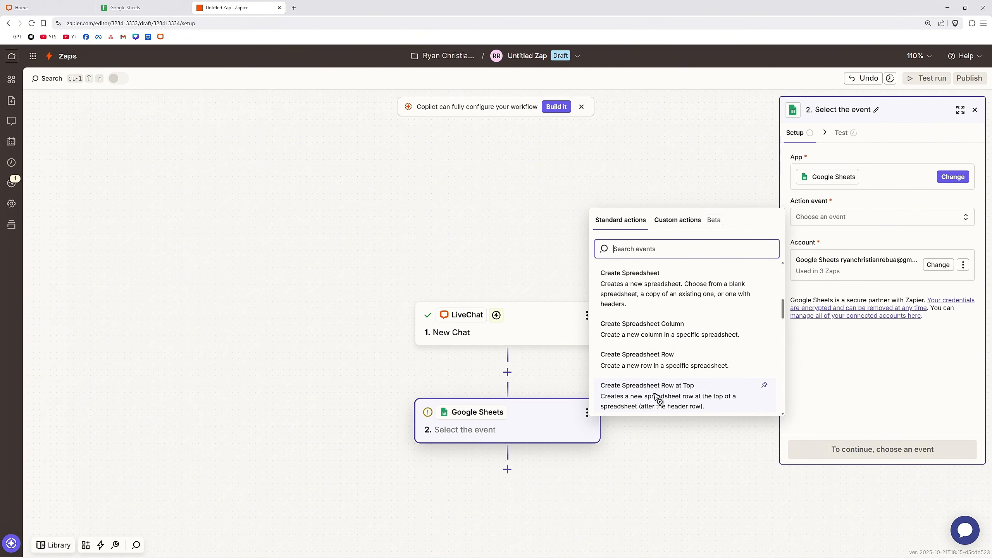
{"action": "left_click", "coordinate": [641, 359]}
{"action": "left_click", "coordinate": [877, 450]}
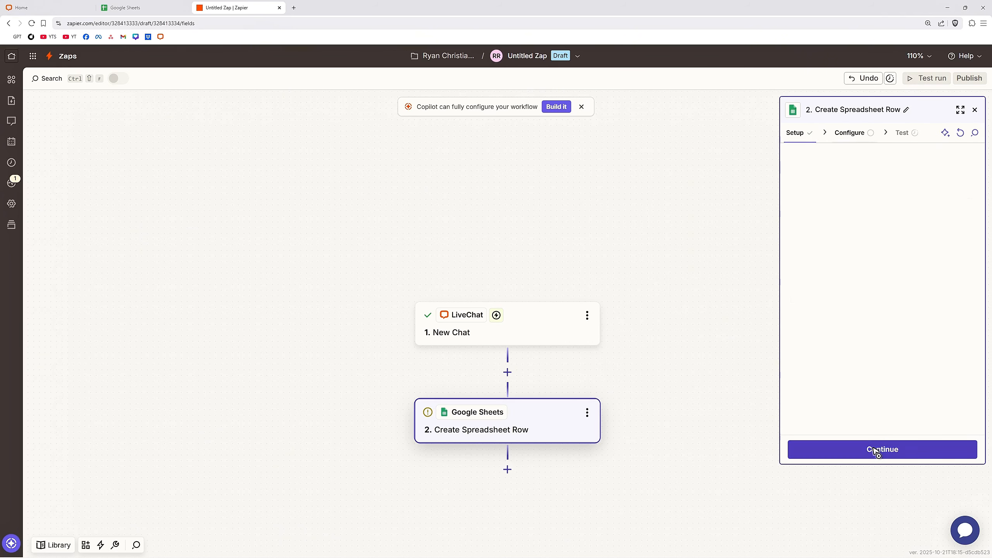
- Configure the row action with My Google Drive, the LiveChat spreadsheet and worksheet Sheet1, and test the step
{"action": "left_click", "coordinate": [842, 172]}
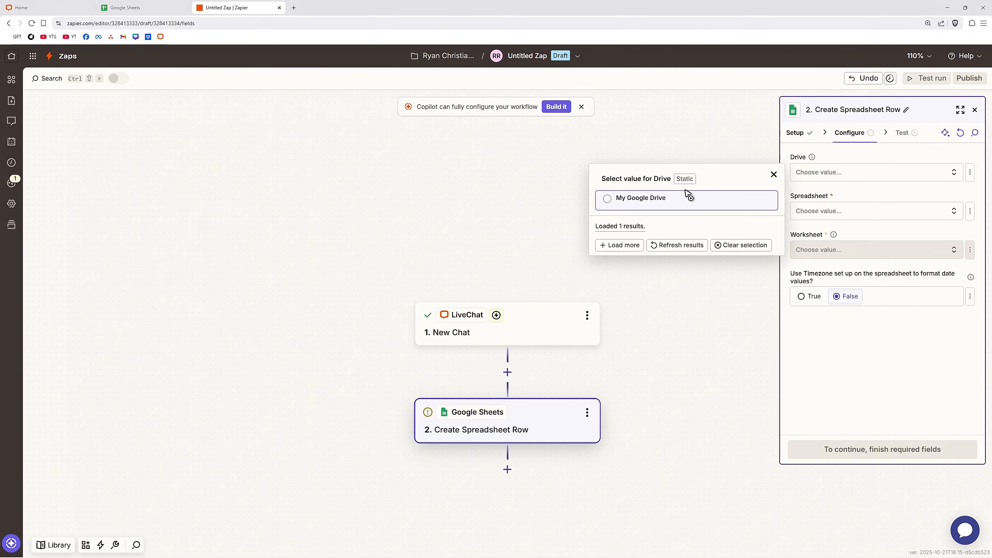
{"action": "left_click", "coordinate": [626, 199]}
{"action": "left_click", "coordinate": [831, 212]}
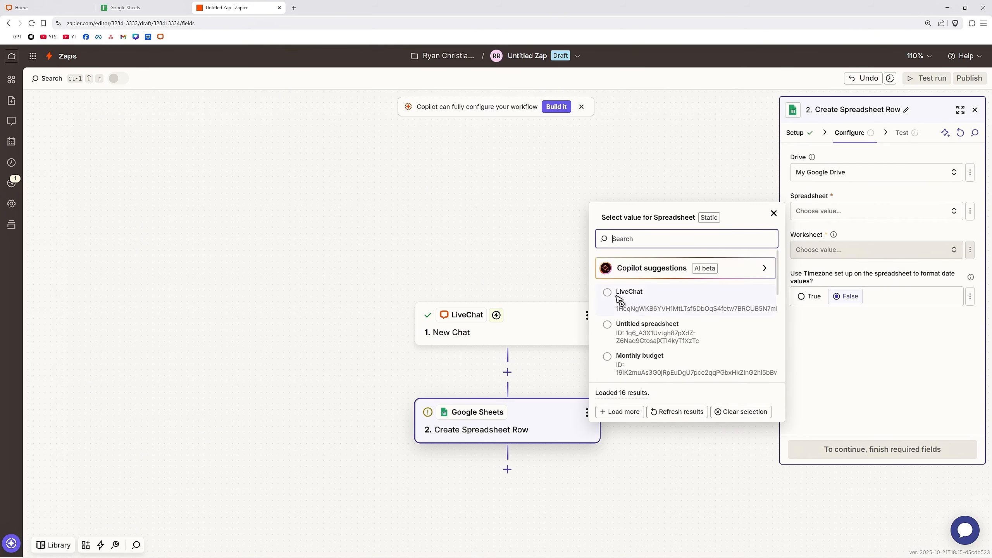
{"action": "left_click", "coordinate": [628, 302]}
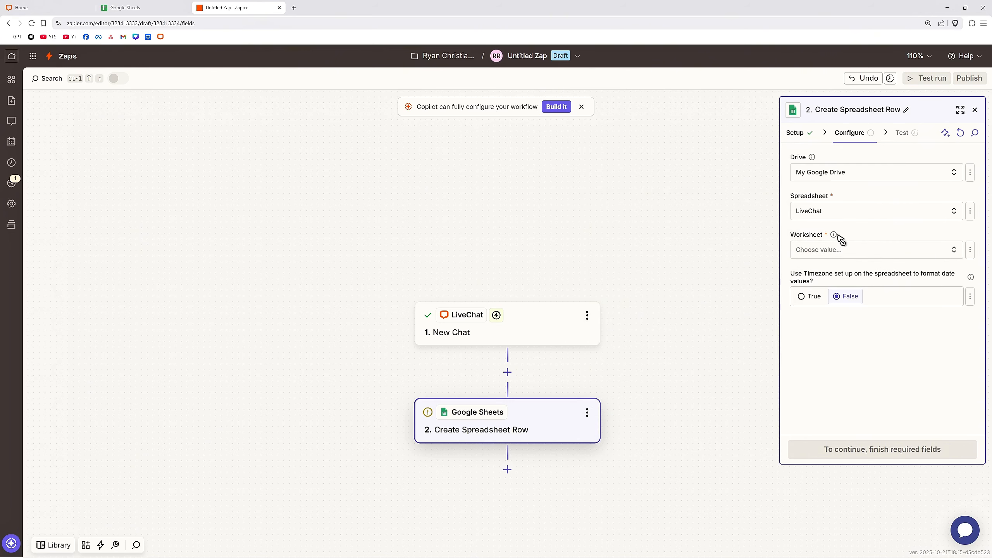
{"action": "left_click", "coordinate": [824, 249]}
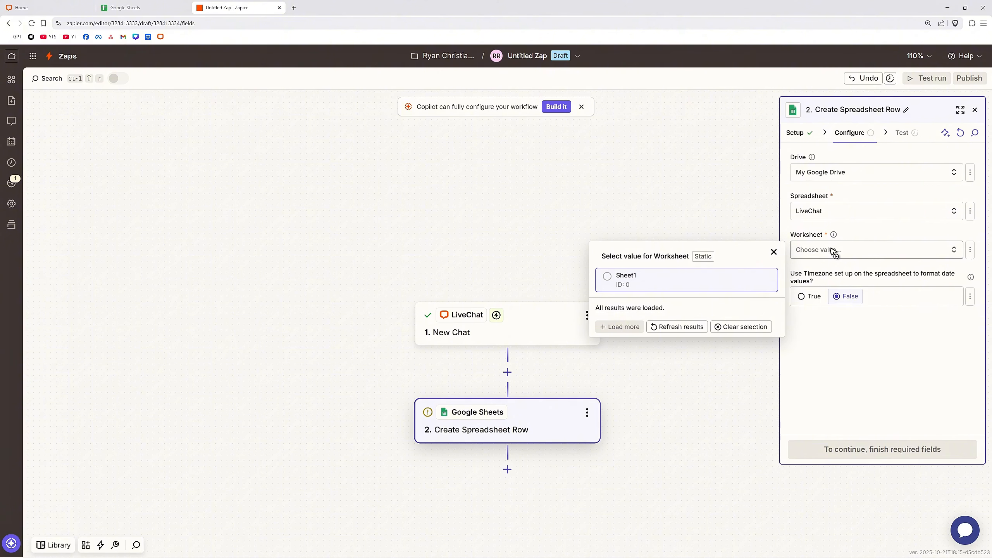
{"action": "left_click", "coordinate": [619, 282]}
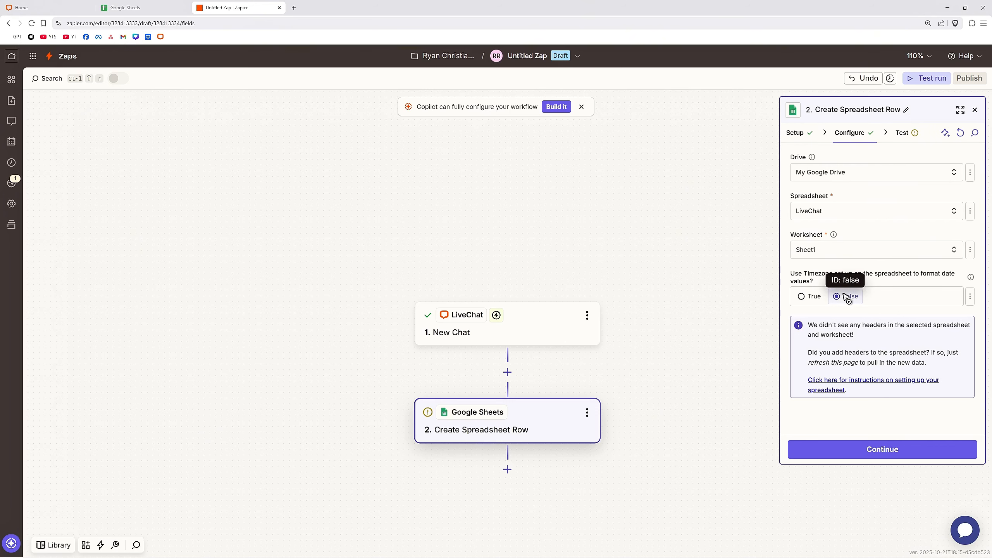
{"action": "left_click", "coordinate": [884, 450]}
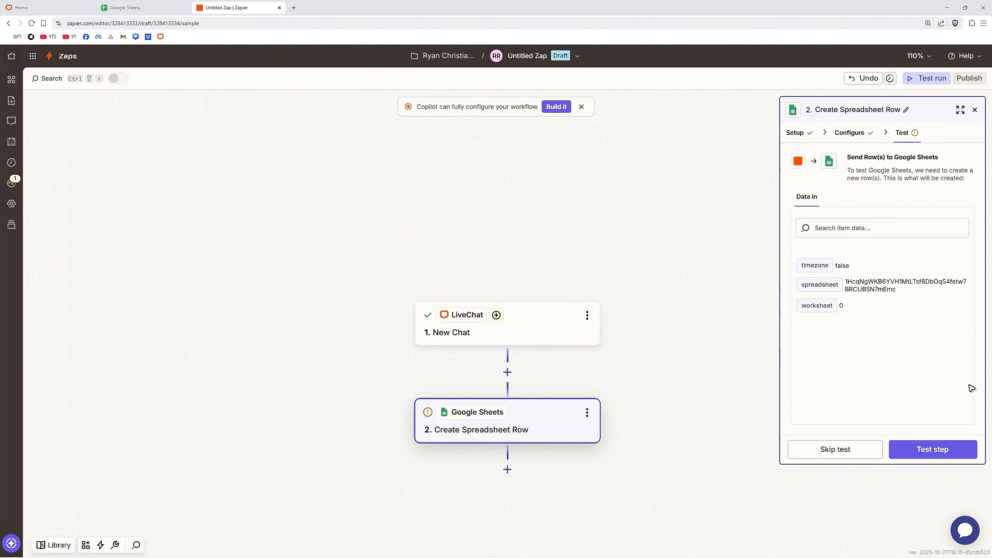
{"action": "left_click", "coordinate": [948, 455]}
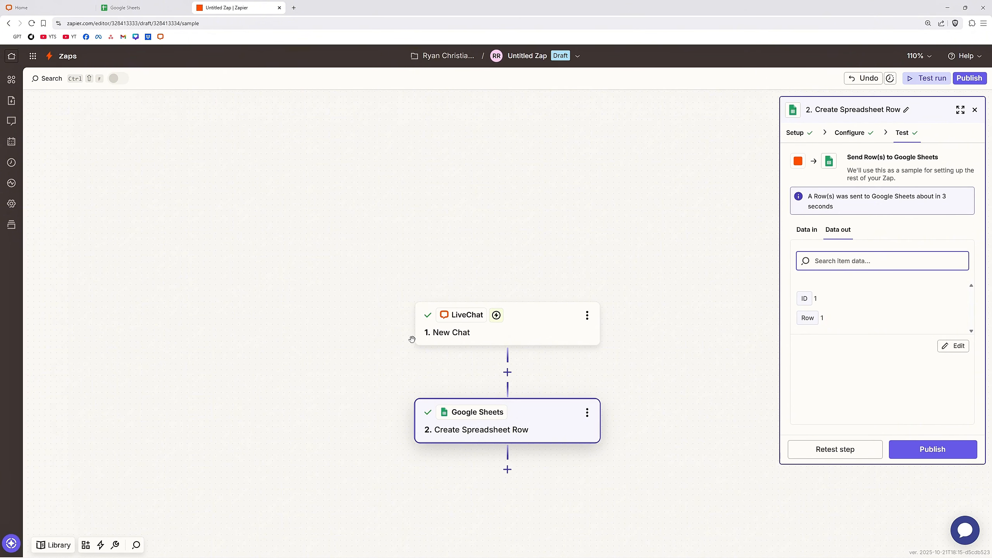
- View the Chats page in LiveChat, the tested Zap in Zapier and the spreadsheet list in Google Sheets
{"action": "left_click", "coordinate": [23, 8]}
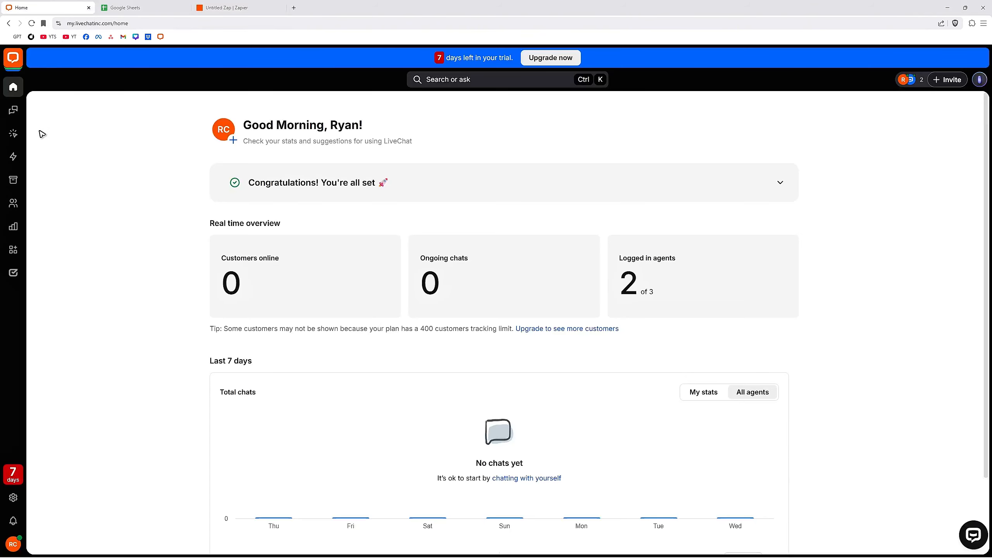
{"action": "left_click", "coordinate": [12, 110]}
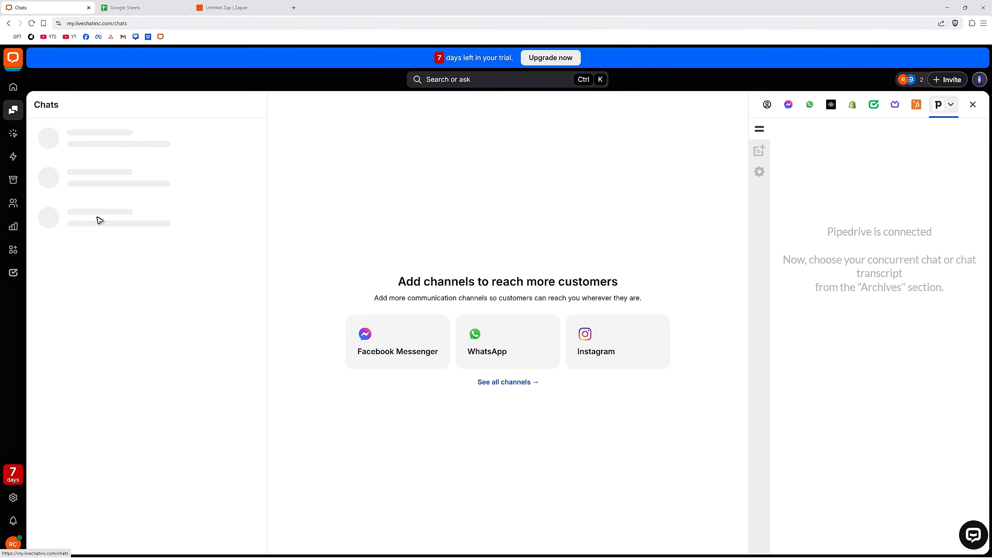
{"action": "left_click", "coordinate": [236, 8]}
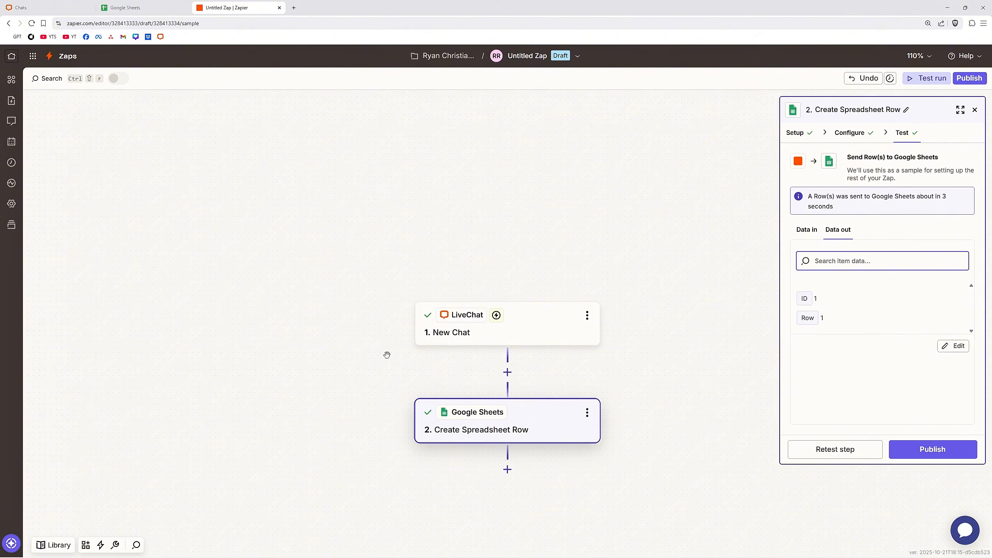
{"action": "left_click", "coordinate": [172, 7]}
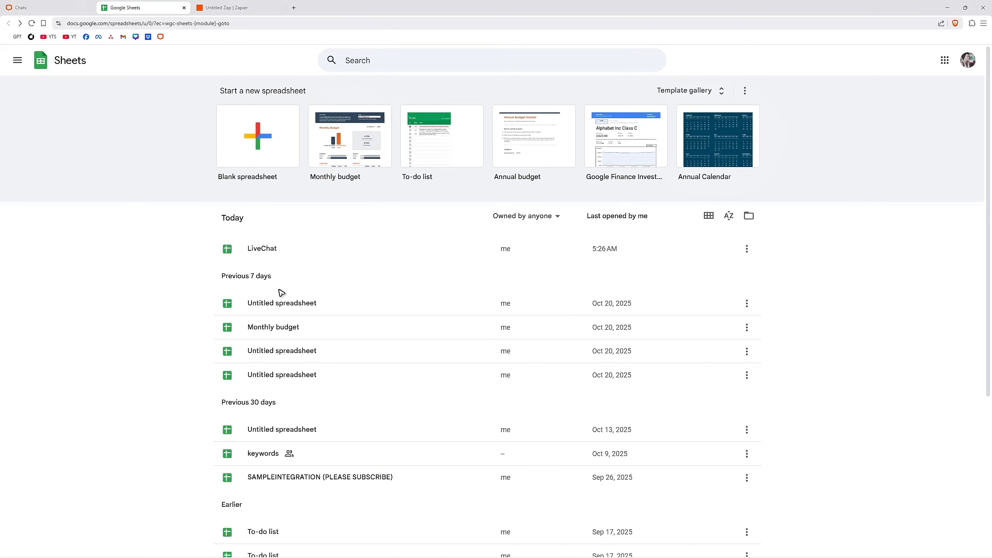
{"action": "left_click", "coordinate": [236, 11]}
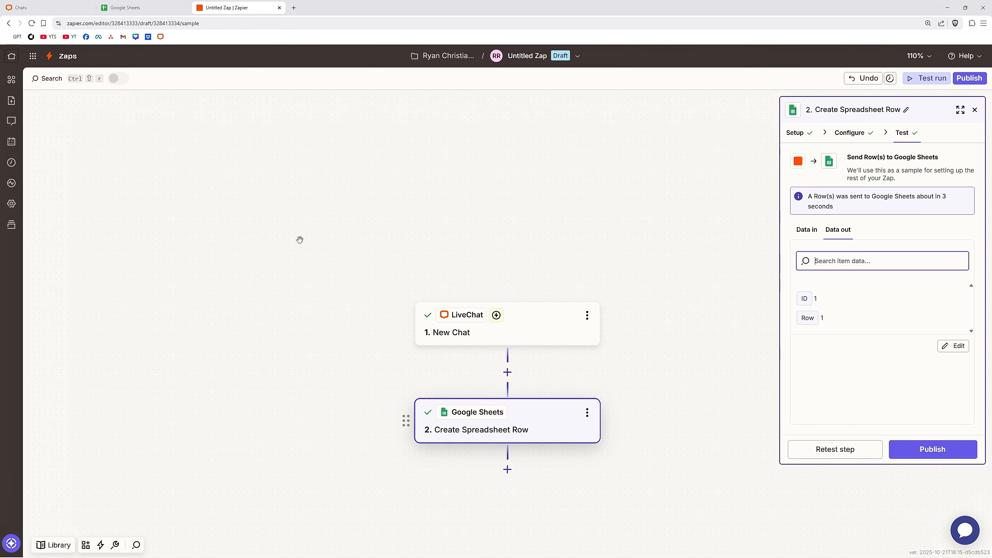
{"action": "left_click", "coordinate": [135, 9]}
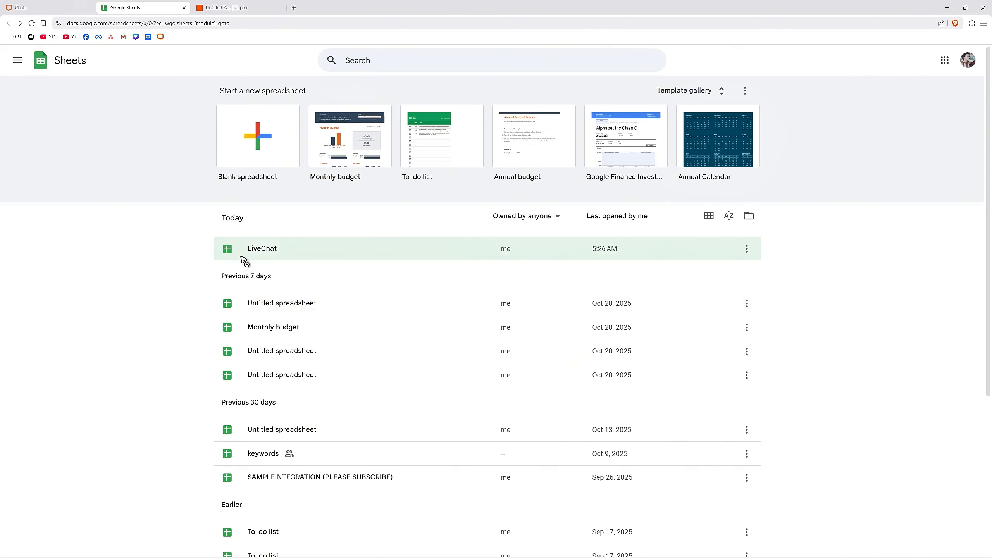